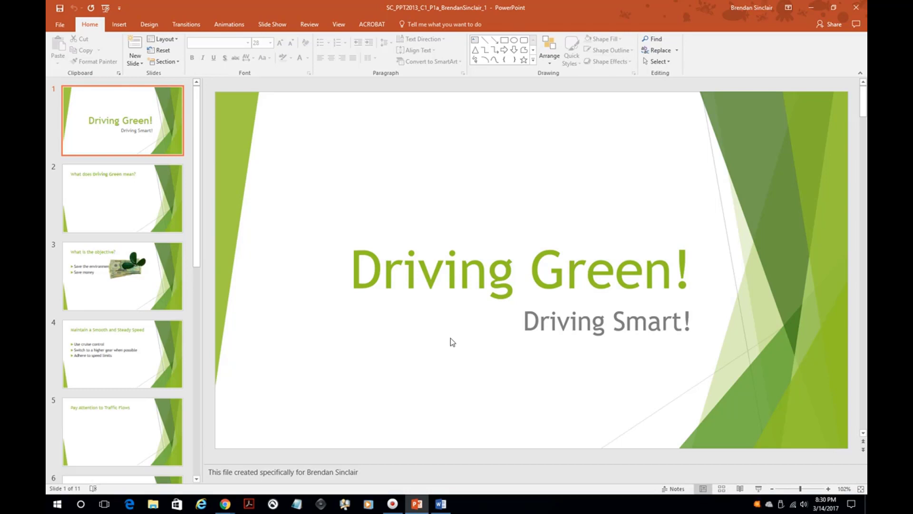
# Apply the Parallax theme from the Design themes gallery to all 11 slides
pyautogui.click(150, 25)
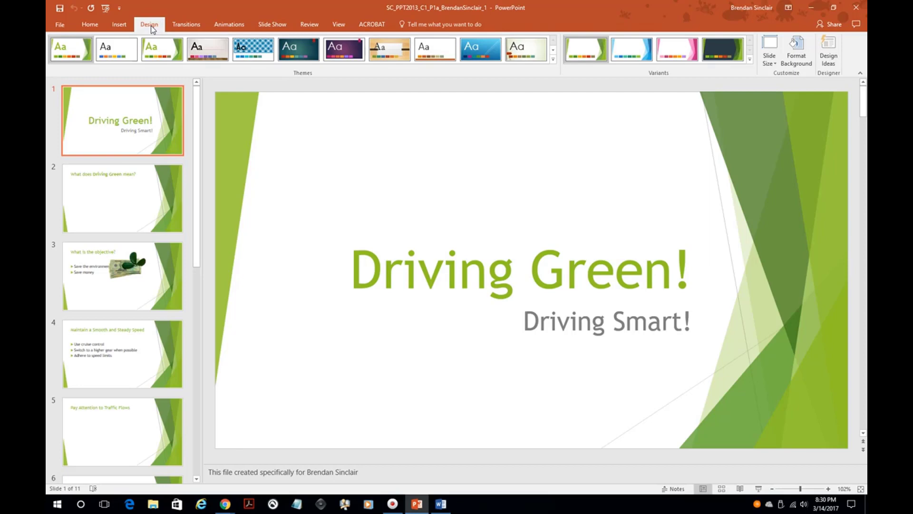
pyautogui.click(554, 59)
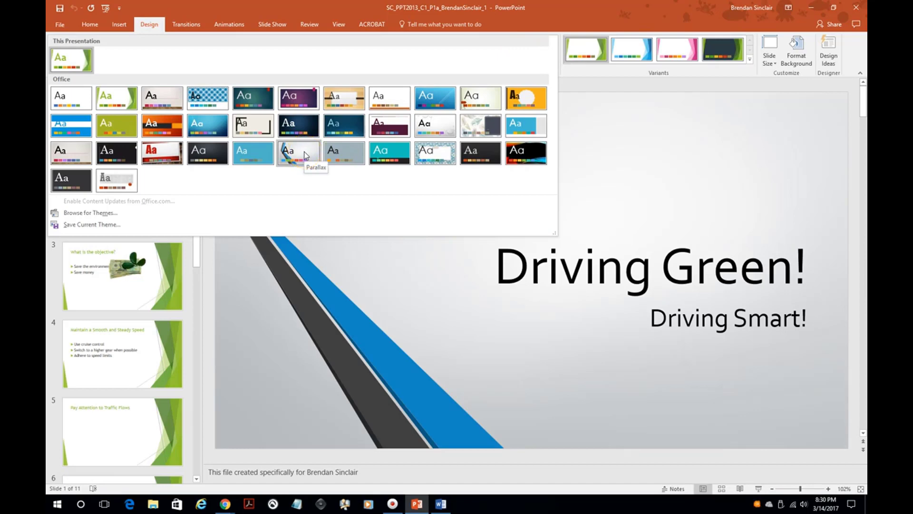
pyautogui.click(305, 156)
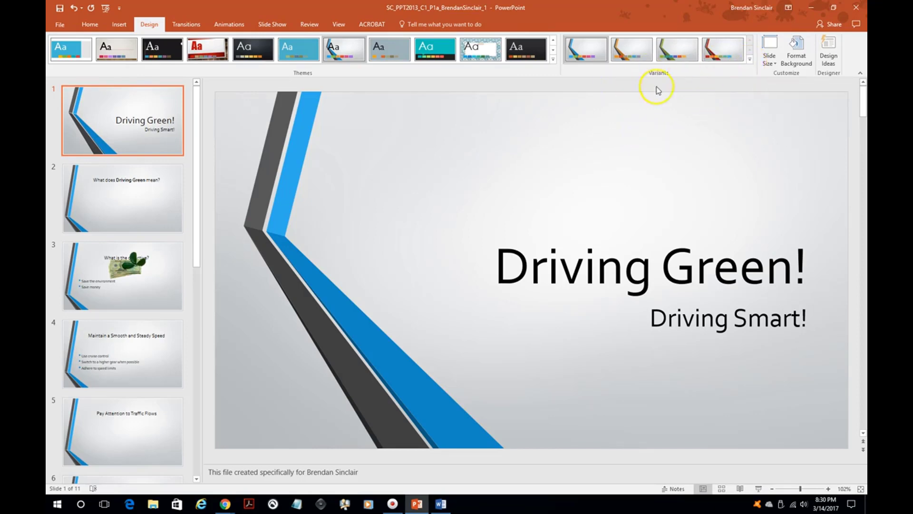
# Preview the Blue Green colours, then apply the Green colour variant to the theme
pyautogui.click(751, 61)
pyautogui.moveTo(723, 73)
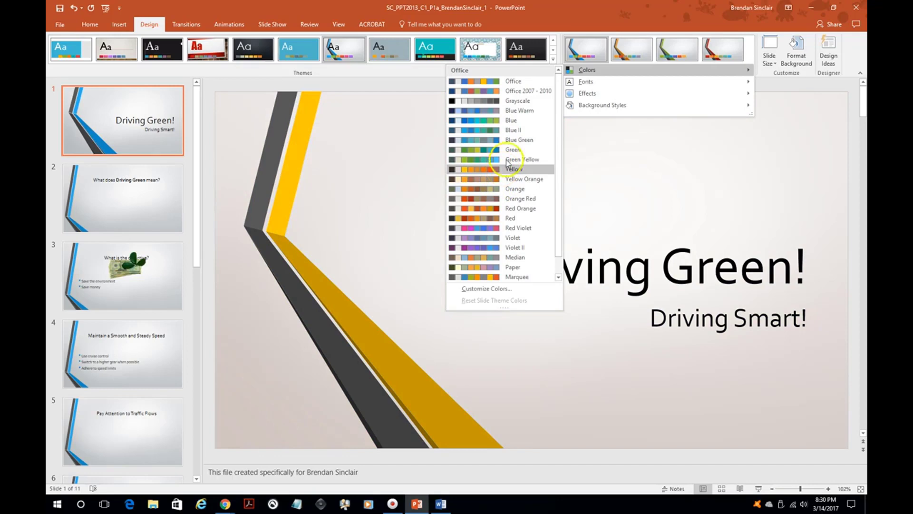
pyautogui.click(514, 142)
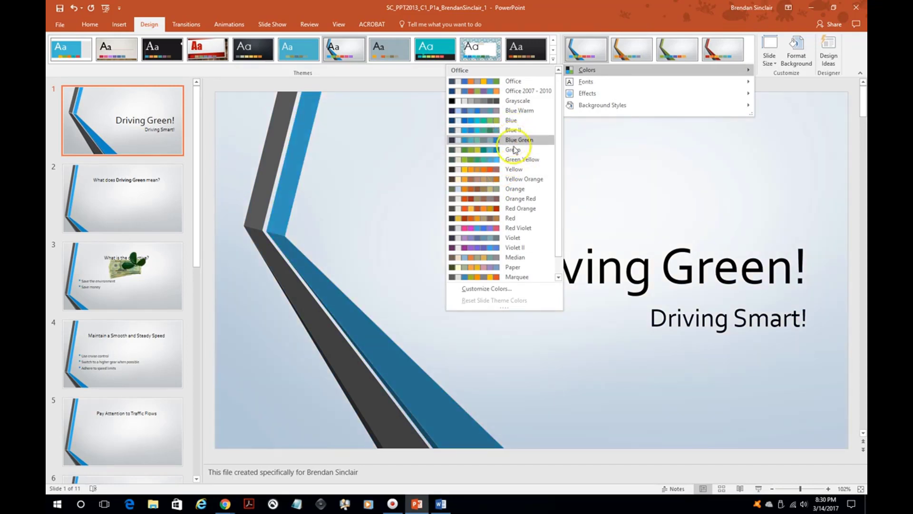
pyautogui.click(512, 149)
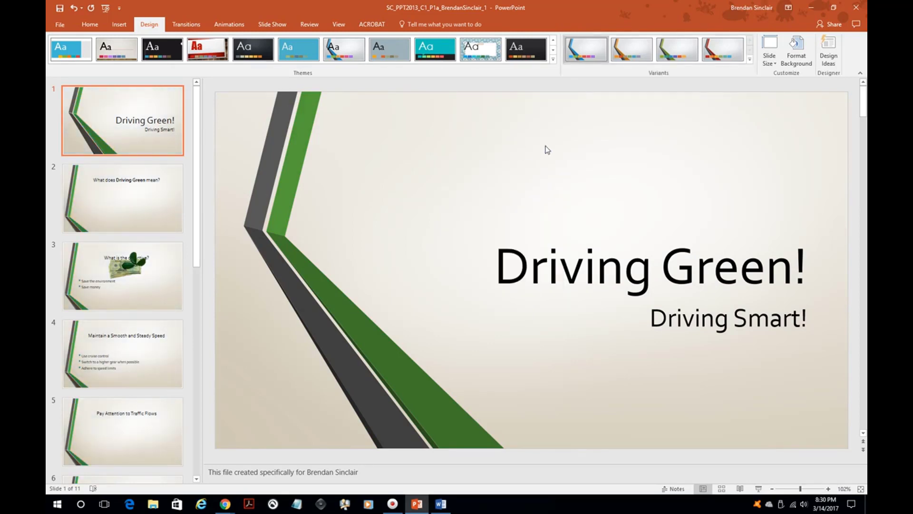
pyautogui.click(596, 264)
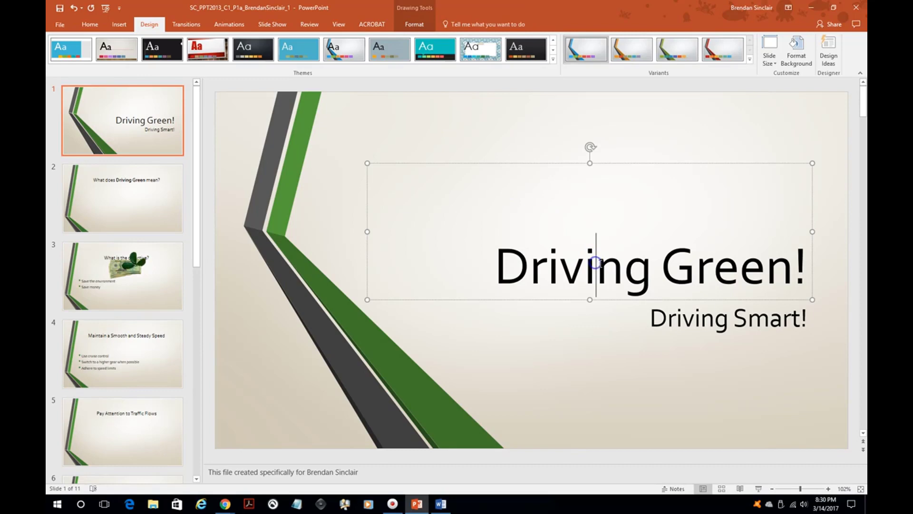
pyautogui.click(695, 319)
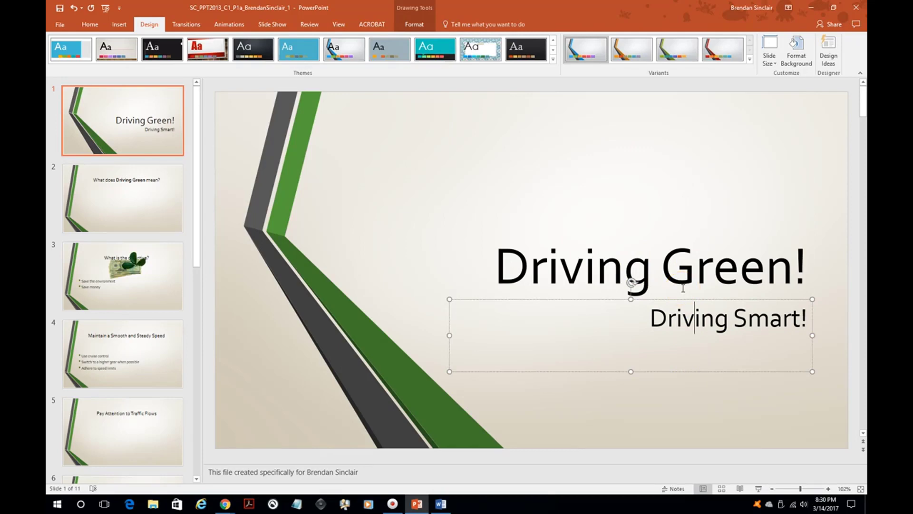
pyautogui.click(685, 245)
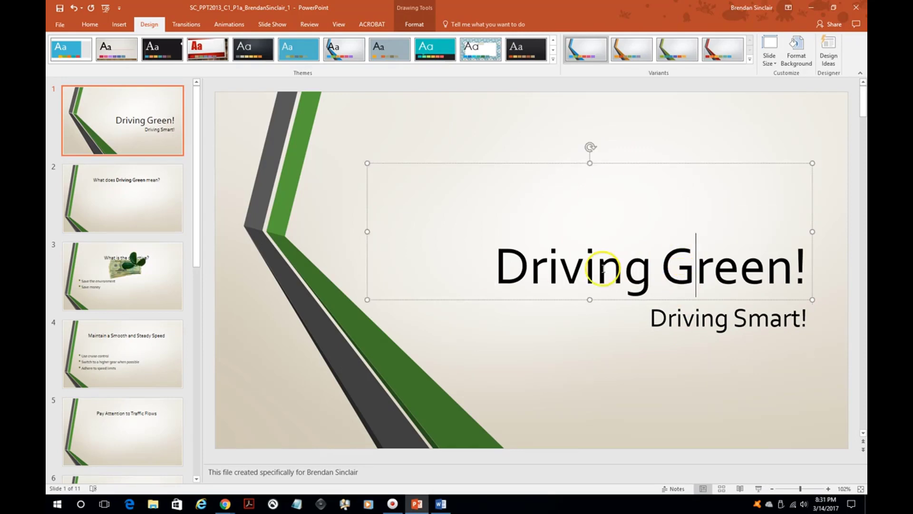
pyautogui.click(654, 316)
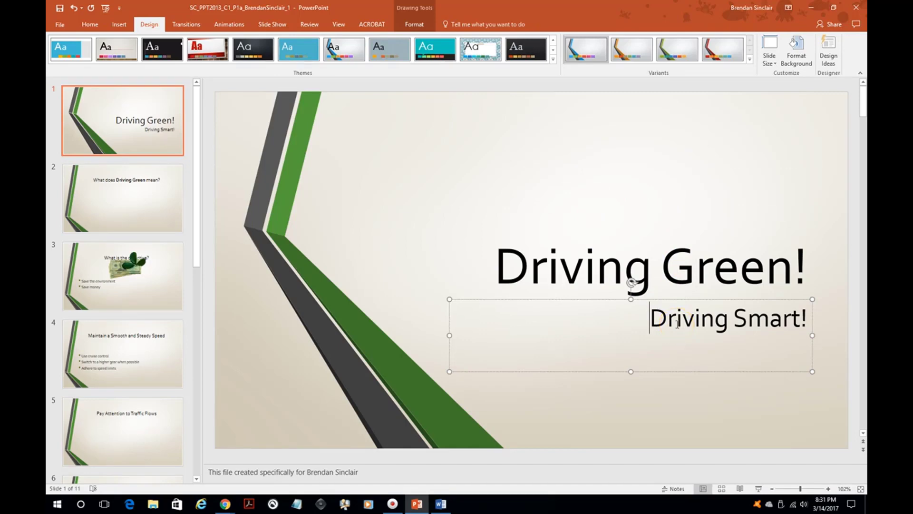
# Make the 'Driving Green' title text bold
pyautogui.moveTo(490, 261); pyautogui.dragTo(791, 273)
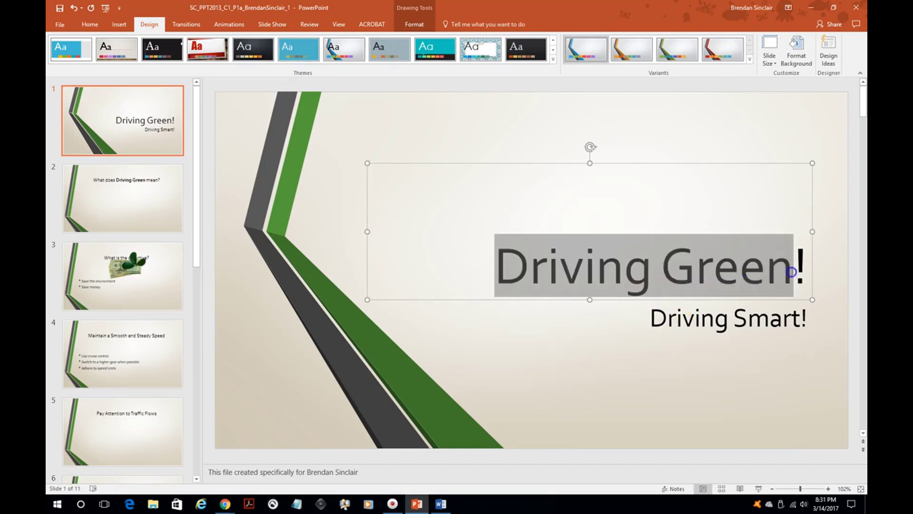
pyautogui.click(90, 25)
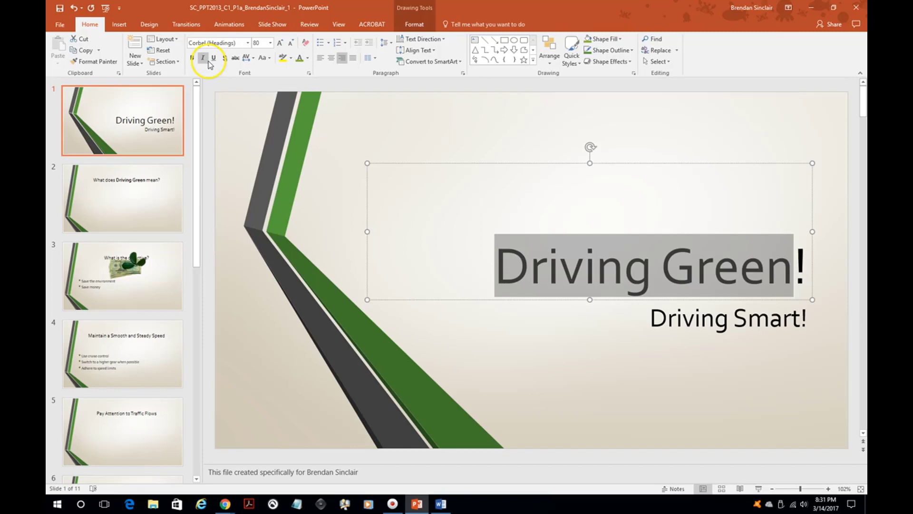
pyautogui.click(193, 57)
# Enlarge the title to 125 pt, then reduce it to 107 pt so it fits one line
pyautogui.click(248, 43)
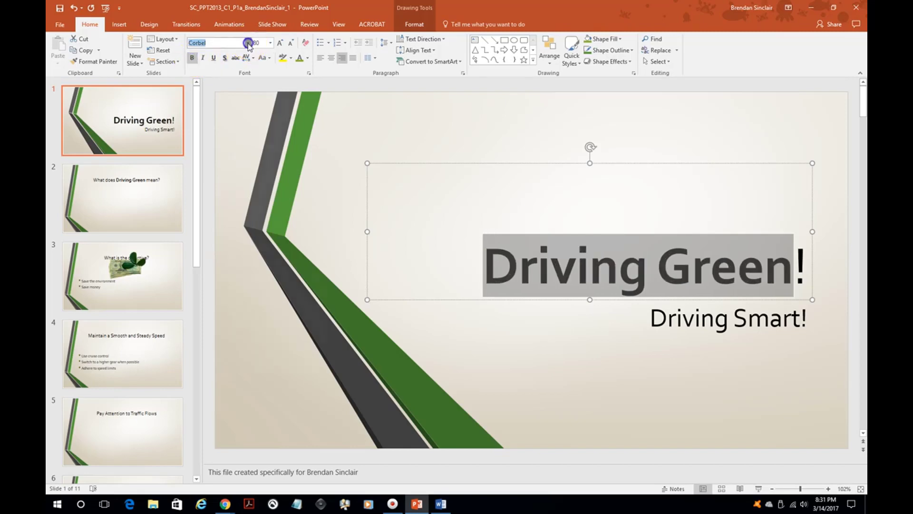
pyautogui.click(280, 43)
pyautogui.click(280, 42)
pyautogui.click(280, 43)
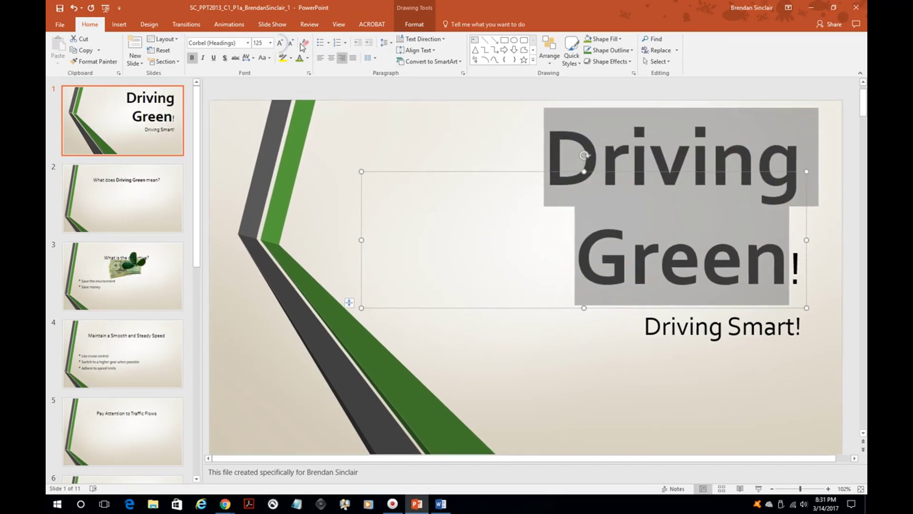
pyautogui.click(290, 43)
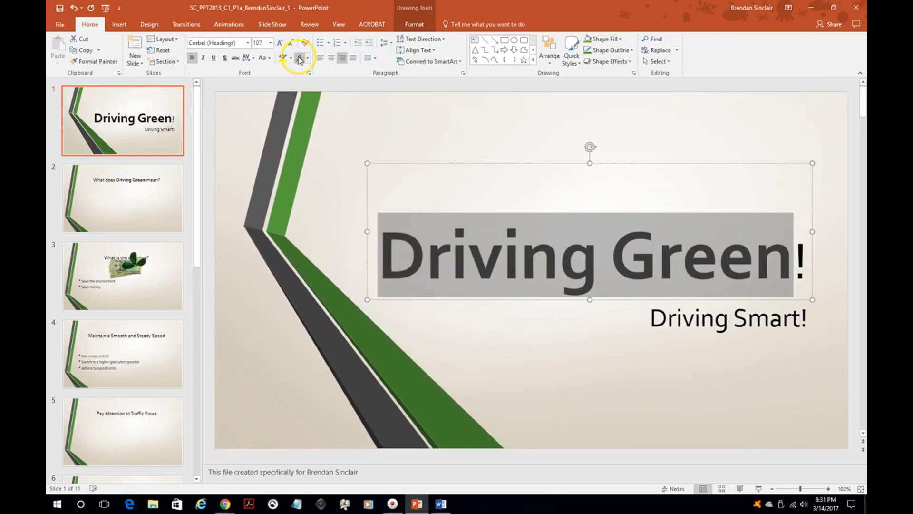
pyautogui.click(308, 58)
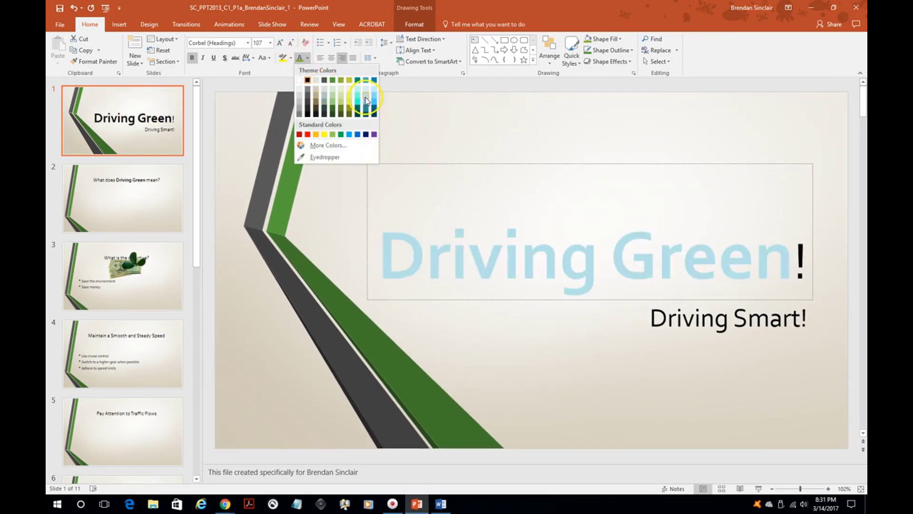
pyautogui.click(447, 136)
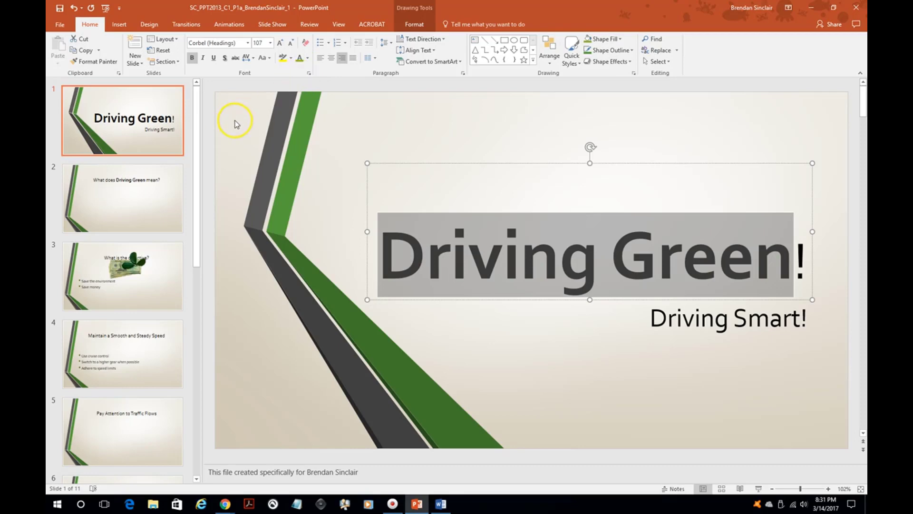
# Remove and restore bullets on slide 4's three speed tips, then go to slide 5
pyautogui.click(123, 336)
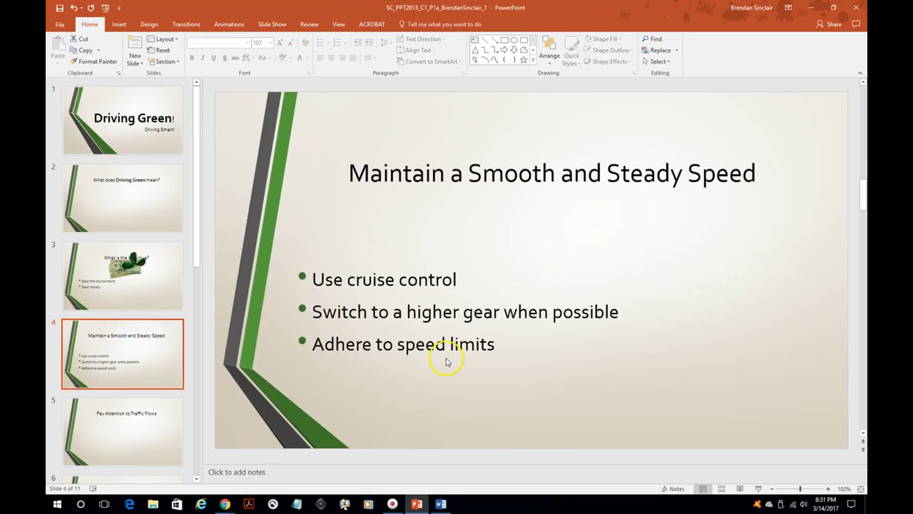
pyautogui.moveTo(506, 344); pyautogui.dragTo(315, 282)
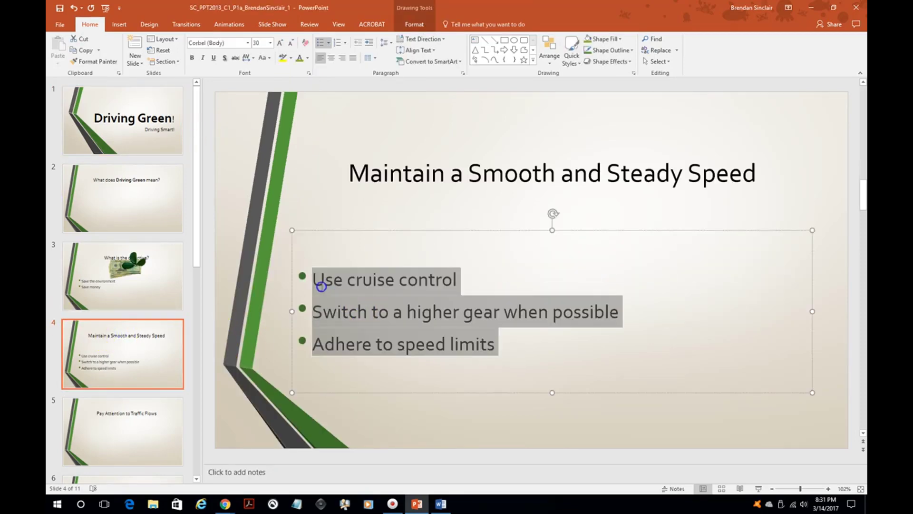
pyautogui.click(321, 44)
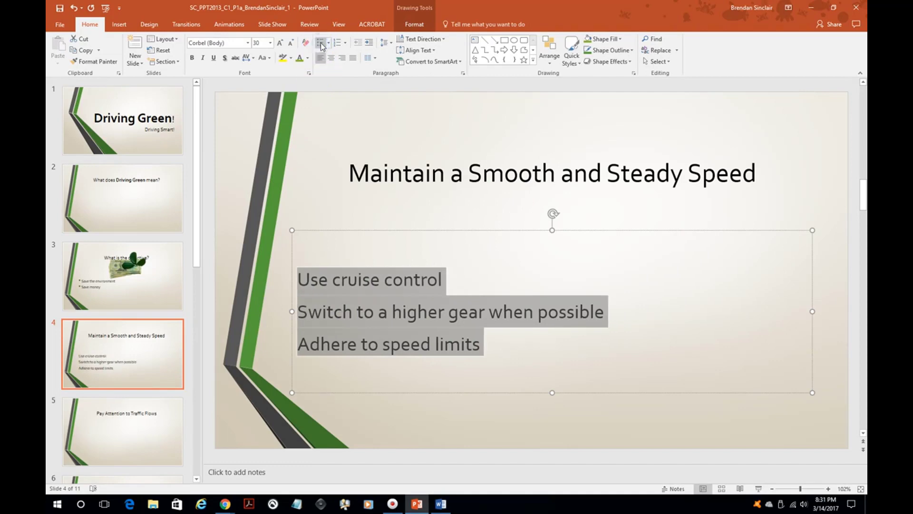
pyautogui.click(512, 351)
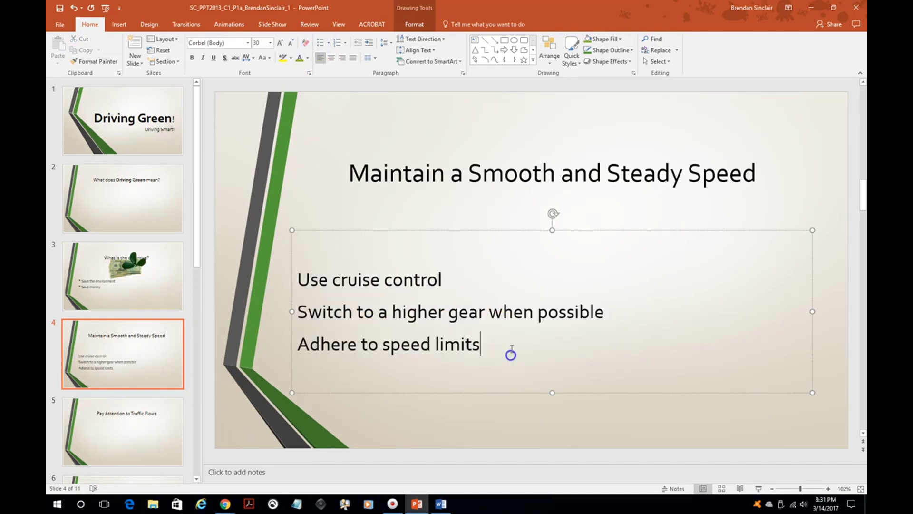
pyautogui.moveTo(511, 354); pyautogui.dragTo(316, 285)
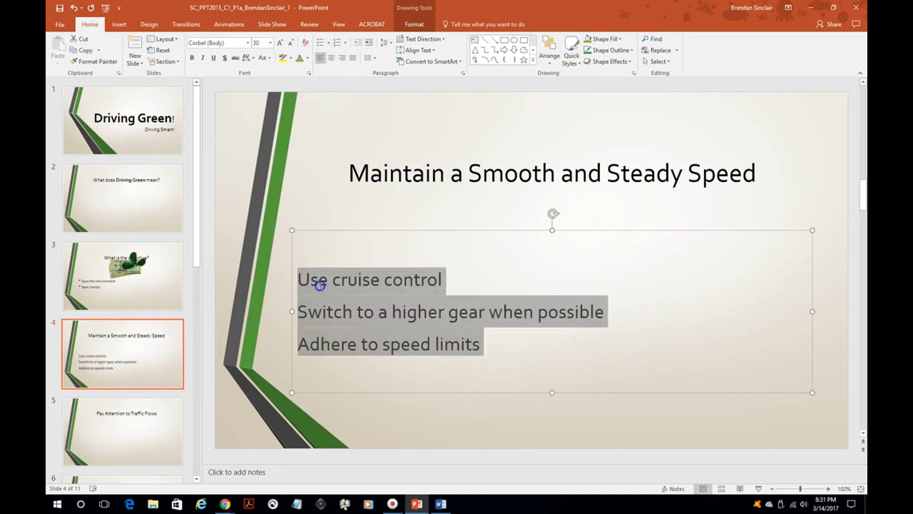
pyautogui.click(323, 44)
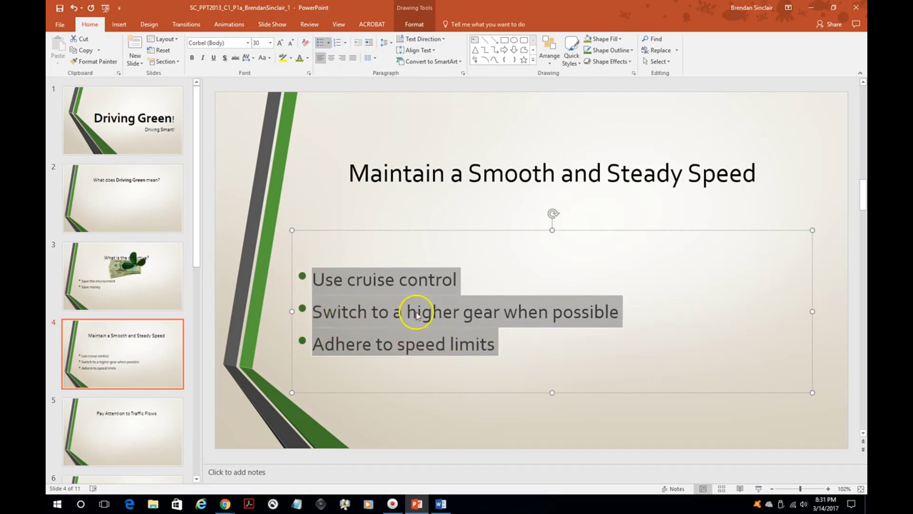
pyautogui.click(461, 313)
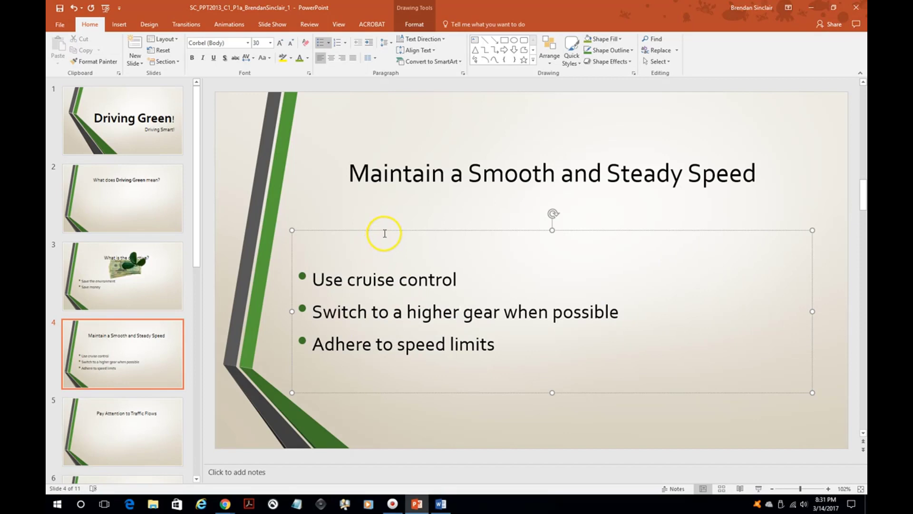
pyautogui.click(143, 428)
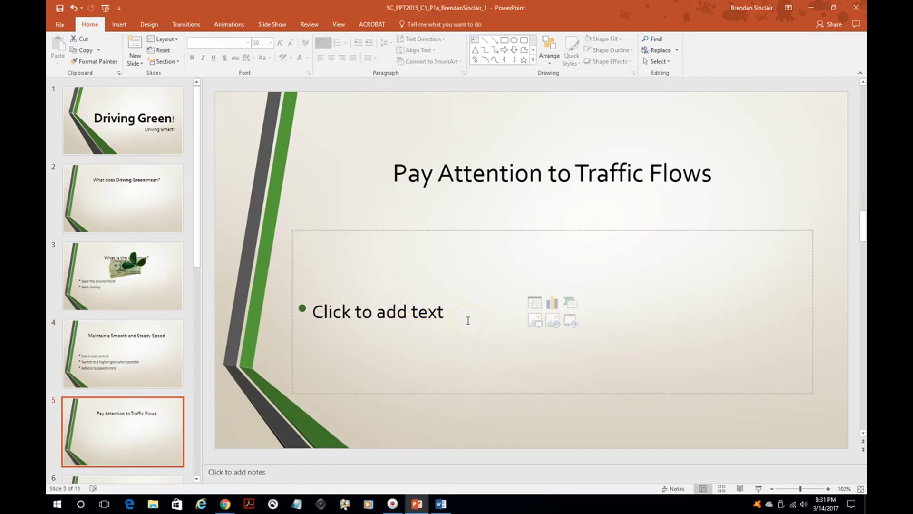
# Type three practice bullet lines on slide 5: 'asdfasdf', 'asdf' and 'asdf'
pyautogui.click(403, 309)
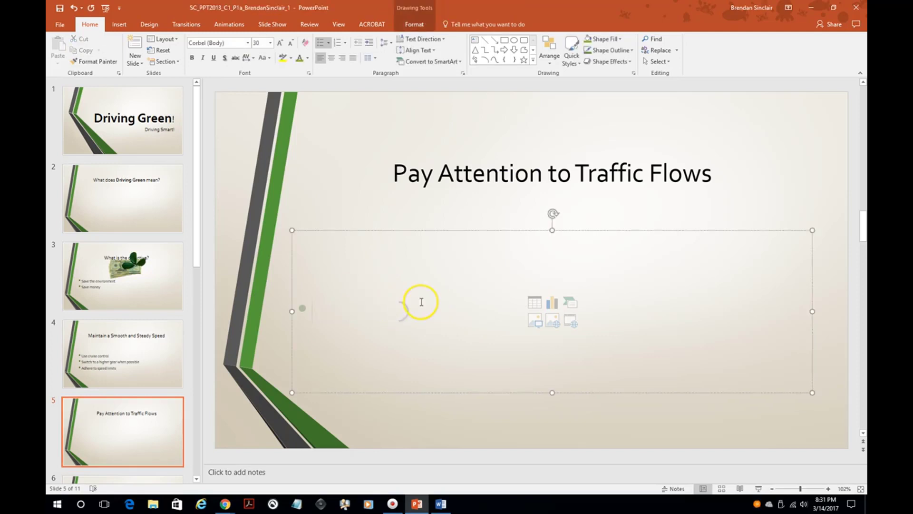
pyautogui.write('asdfasdf')
pyautogui.press('Return')
pyautogui.write('asdf')
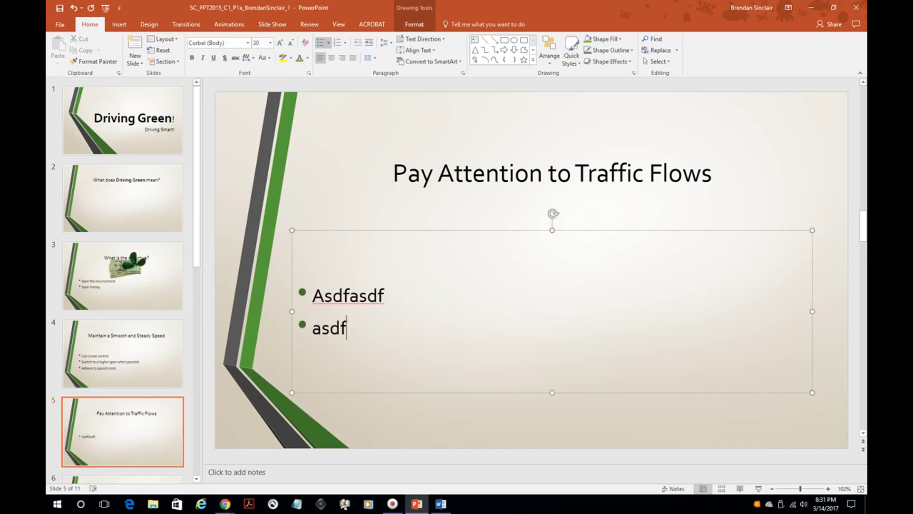
pyautogui.press('Return')
pyautogui.write('asdf')
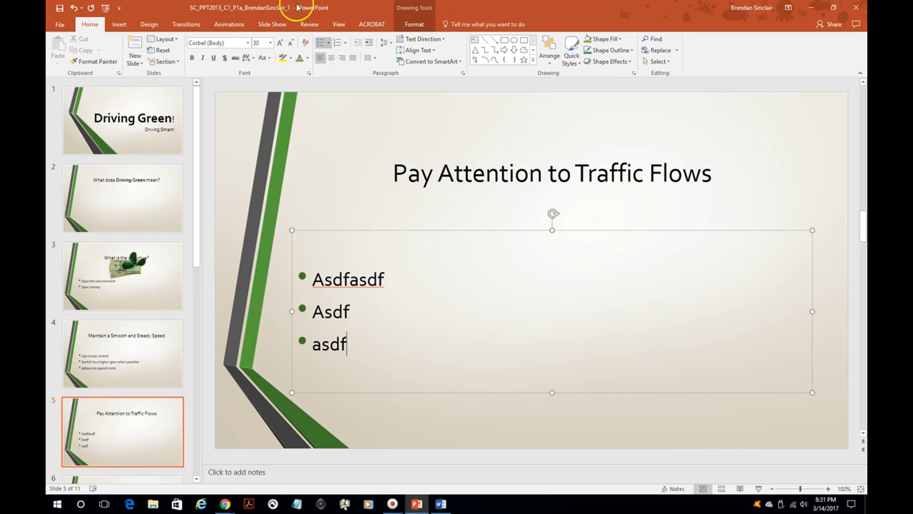
# On slide 4, demote the second bullet with Tab, then restore it with Shift+Tab
pyautogui.click(154, 338)
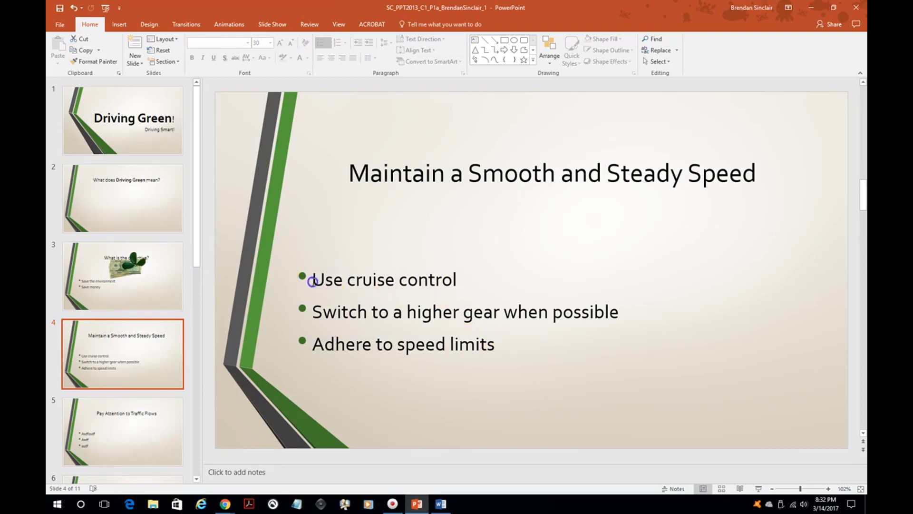
pyautogui.moveTo(312, 281); pyautogui.dragTo(322, 349)
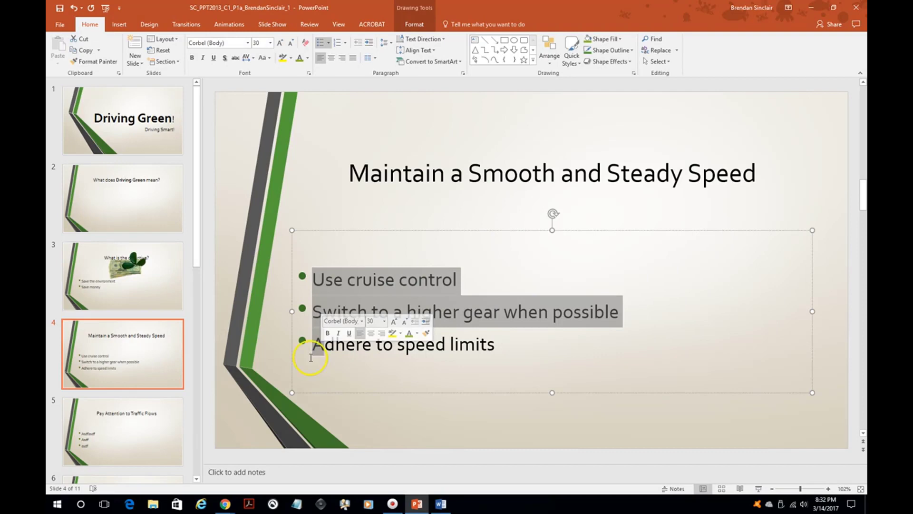
pyautogui.click(301, 310)
pyautogui.click(463, 312)
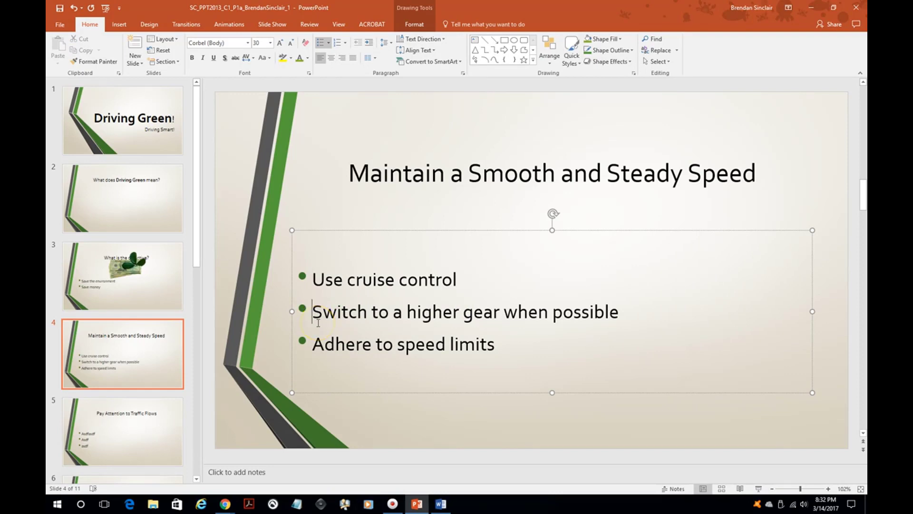
pyautogui.press('Tab')
pyautogui.click(420, 295)
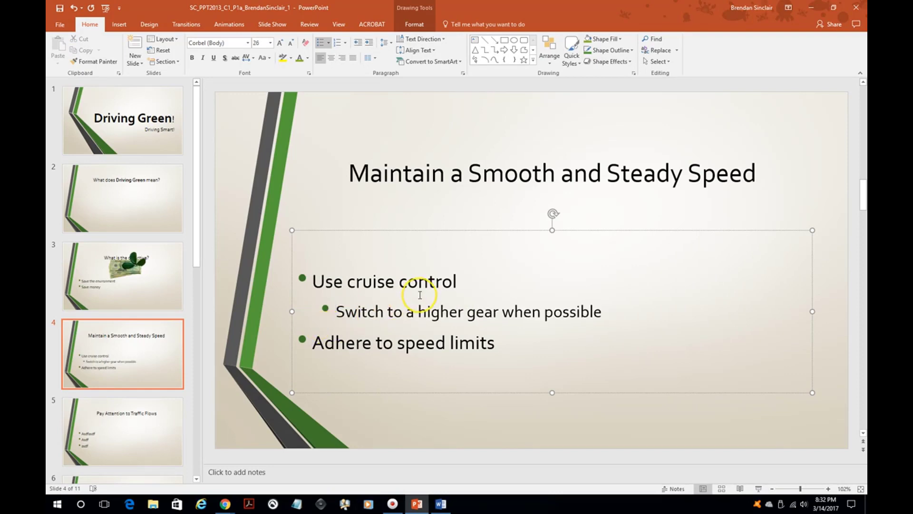
pyautogui.hotkey('shift', 'Tab')
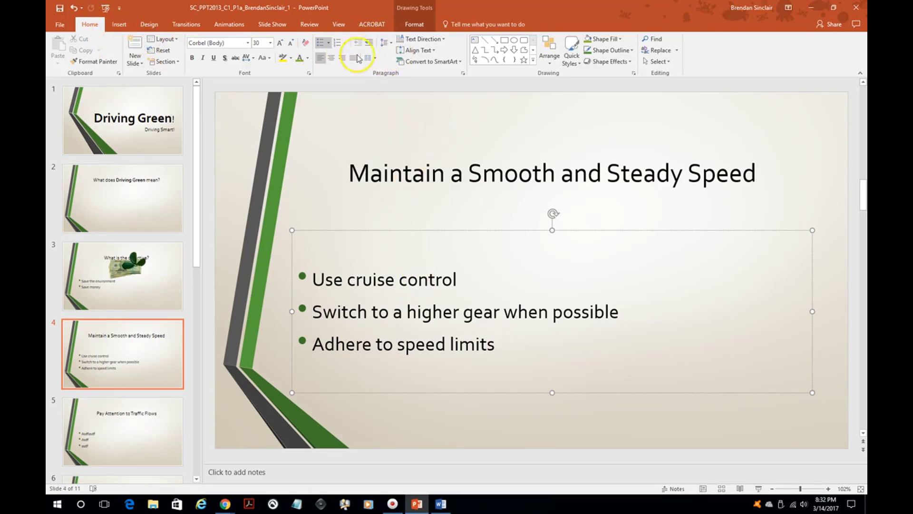
# Use the list level buttons to settle 'Switch to a higher gear when possible' at level two
pyautogui.click(369, 44)
pyautogui.click(368, 44)
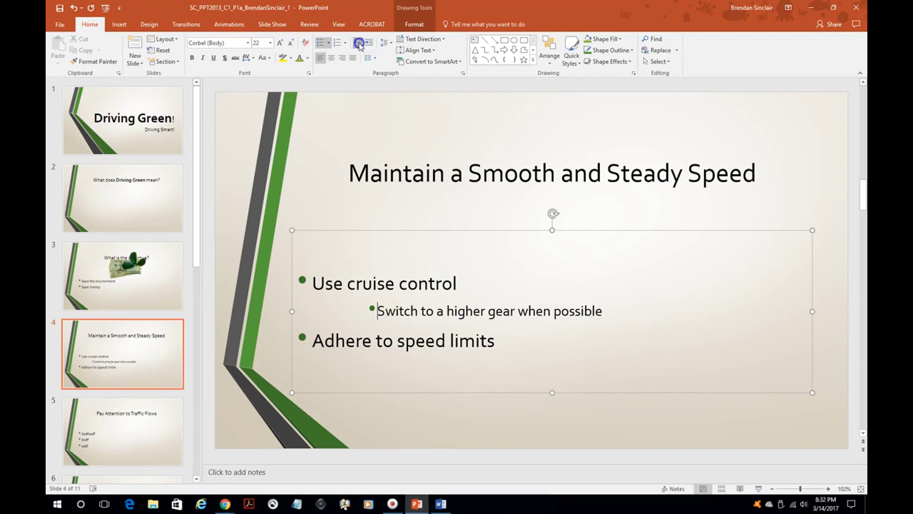
pyautogui.click(358, 42)
pyautogui.click(358, 42)
pyautogui.click(368, 44)
pyautogui.click(369, 44)
pyautogui.click(358, 42)
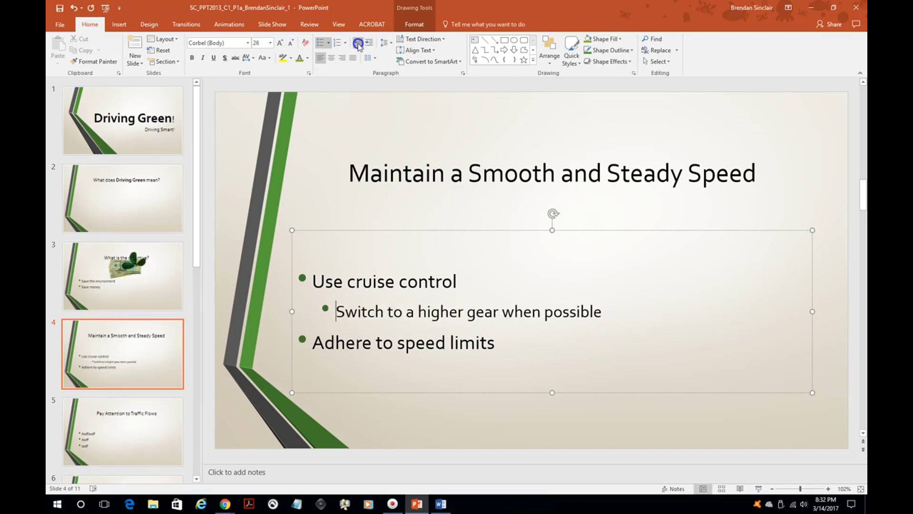
pyautogui.click(358, 42)
pyautogui.click(367, 43)
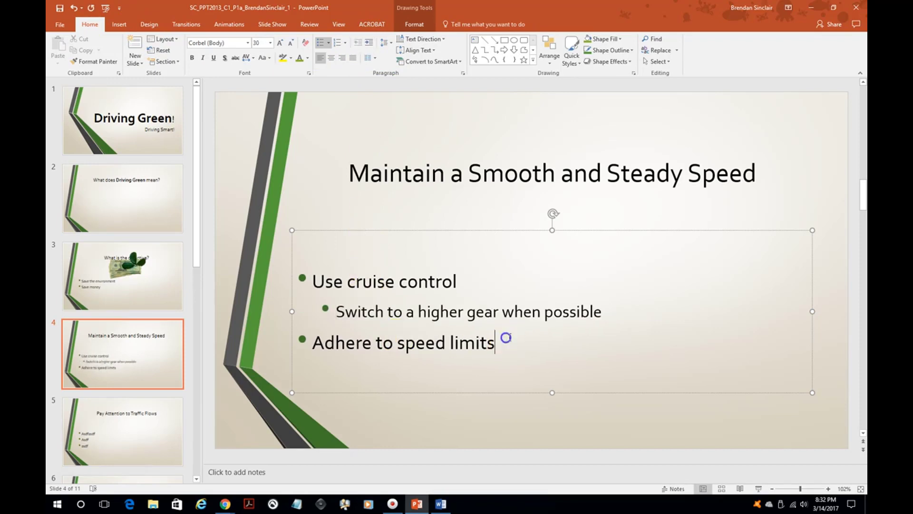
# Add a new empty indented bullet line after the last tip
pyautogui.click(571, 343)
pyautogui.press('Return')
pyautogui.press('Tab')
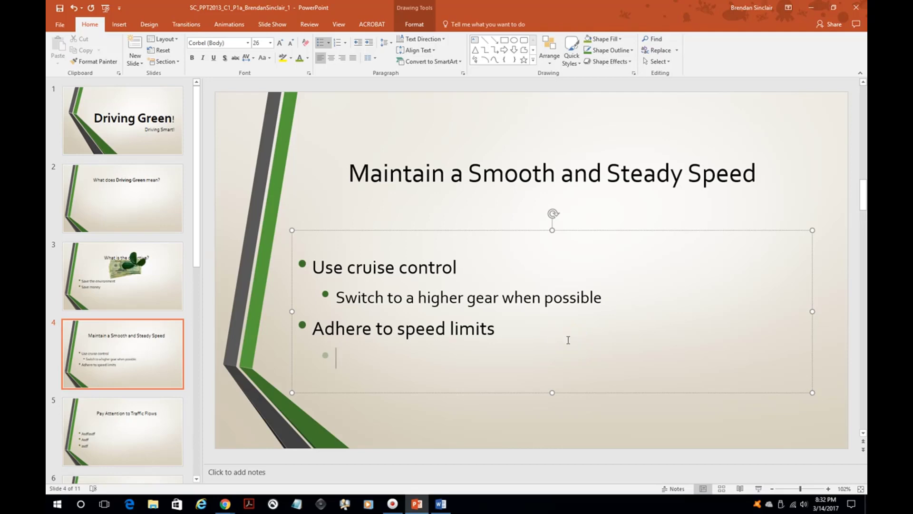
# On slide 3, drag the money picture off the title to the right and slightly lower
pyautogui.click(153, 261)
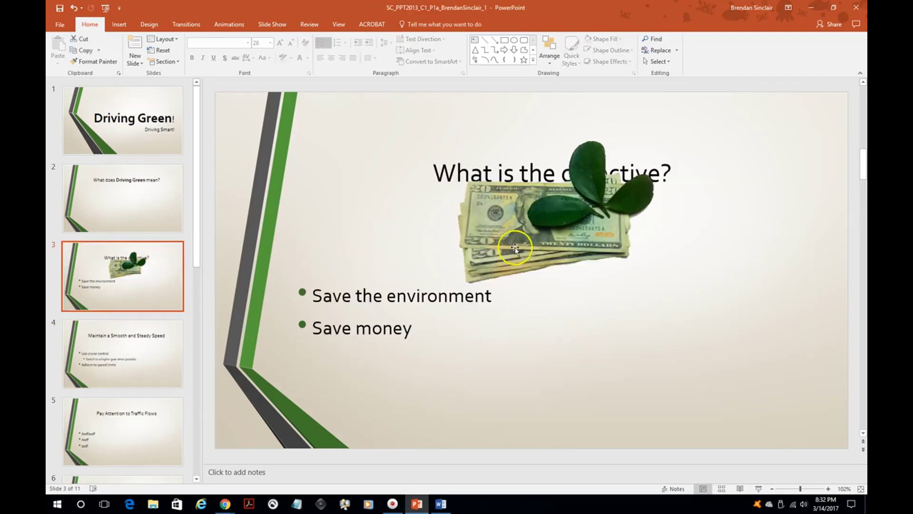
pyautogui.moveTo(577, 271); pyautogui.dragTo(649, 350)
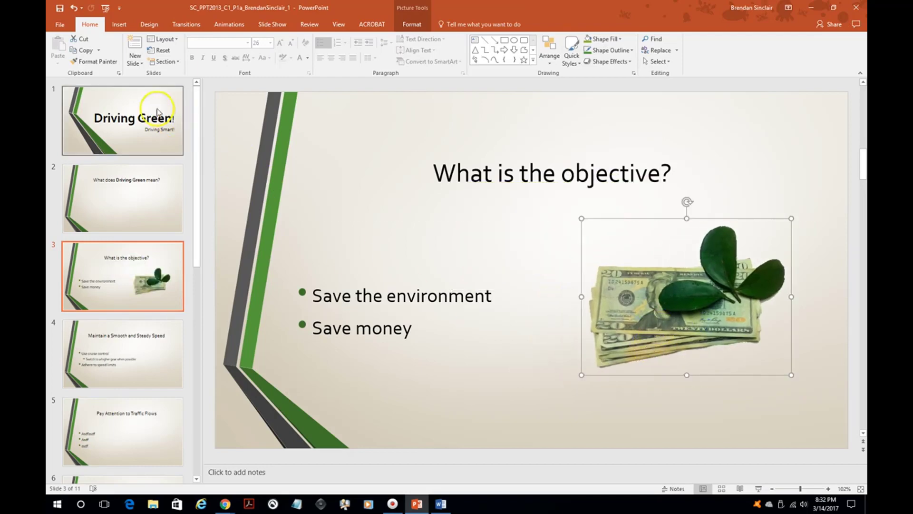
pyautogui.click(119, 24)
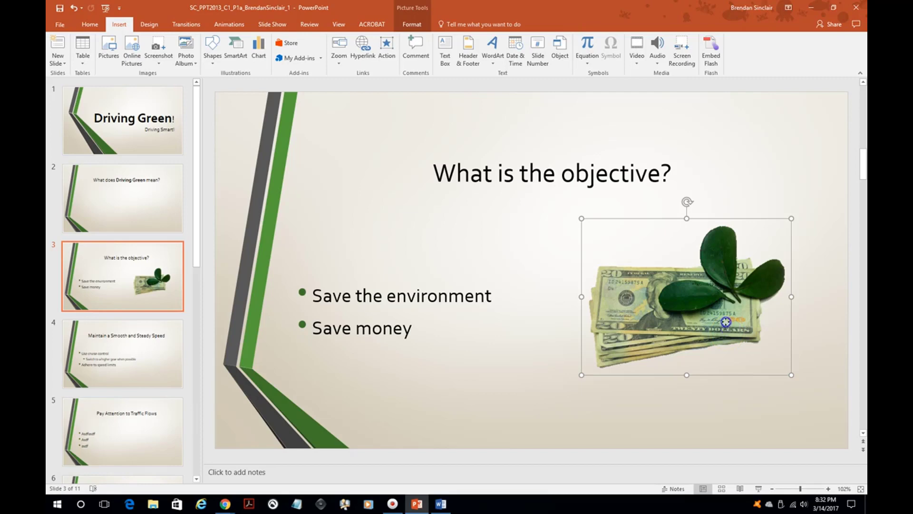
pyautogui.moveTo(726, 322); pyautogui.dragTo(722, 346)
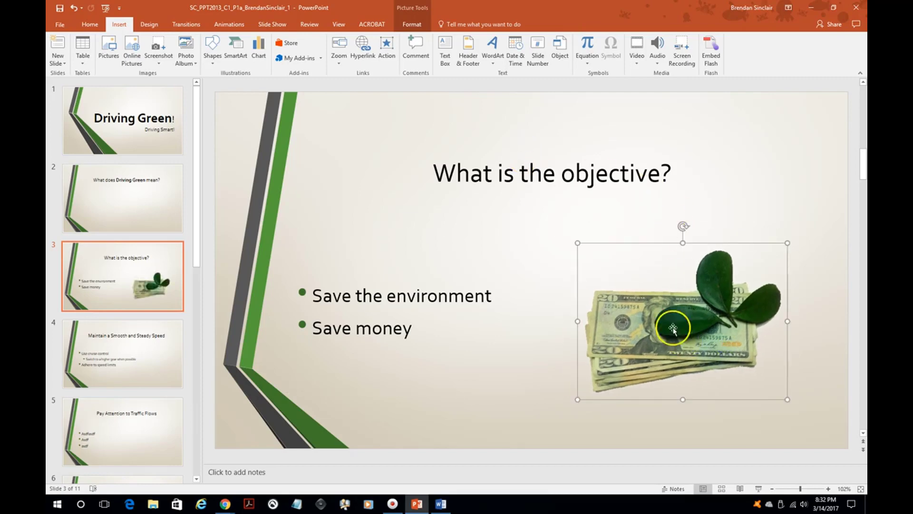
# Set the picture's height to 2 inches in the Picture Format size group
pyautogui.click(409, 25)
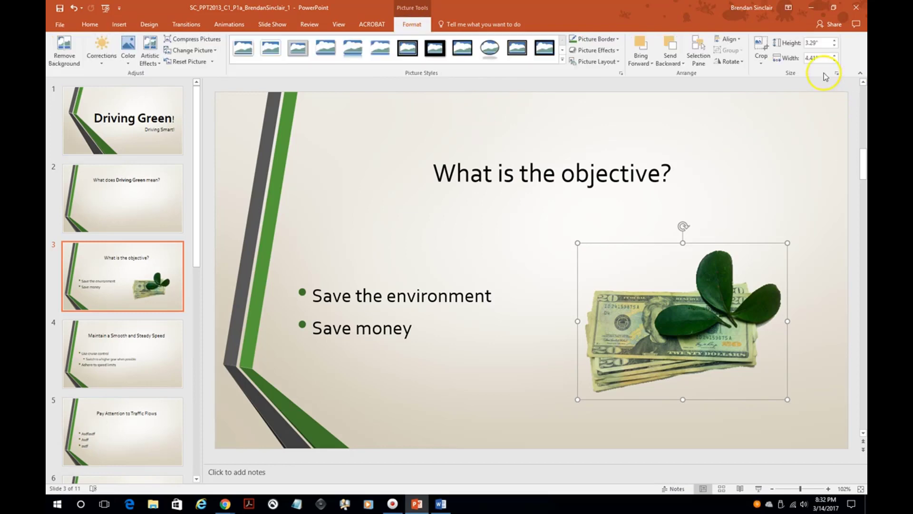
pyautogui.click(817, 43)
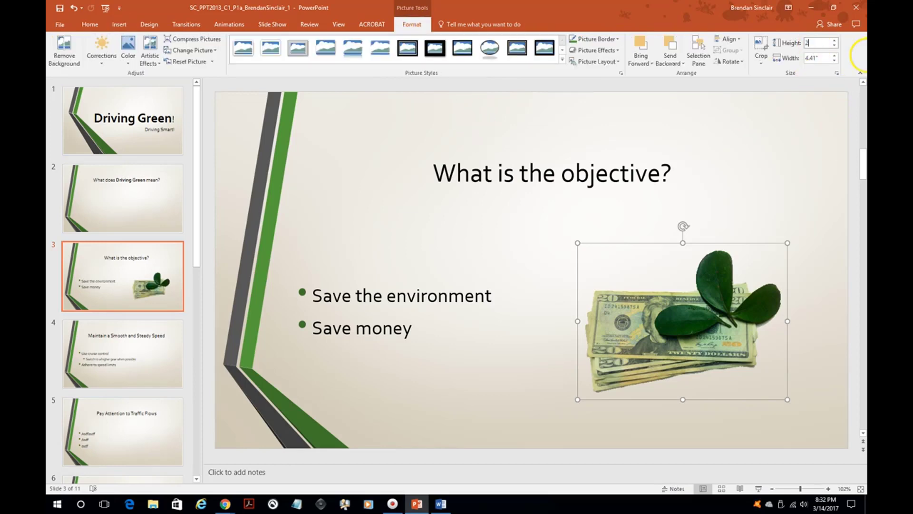
pyautogui.write('2')
pyautogui.press('Return')
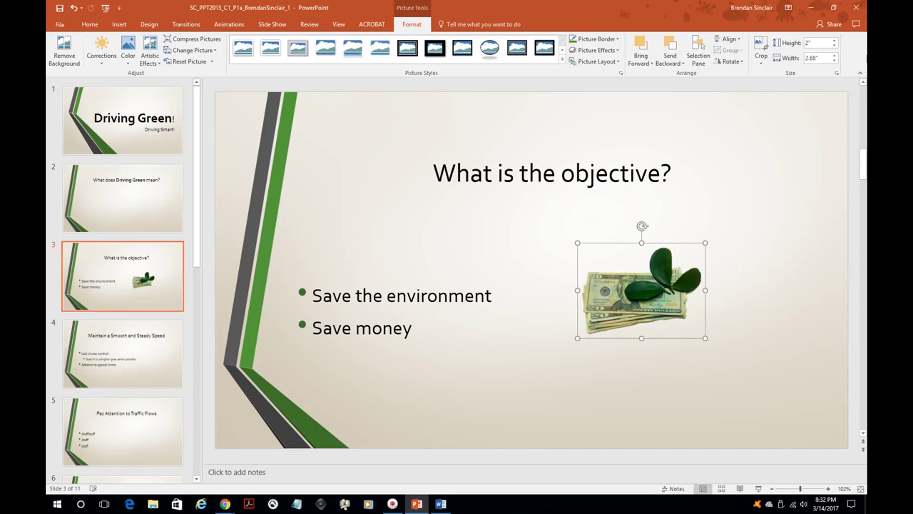
# Delete the three practice bullet lines from slide 5's content placeholder
pyautogui.click(159, 406)
pyautogui.click(373, 305)
pyautogui.moveTo(353, 345); pyautogui.dragTo(279, 278)
pyautogui.press('Delete')
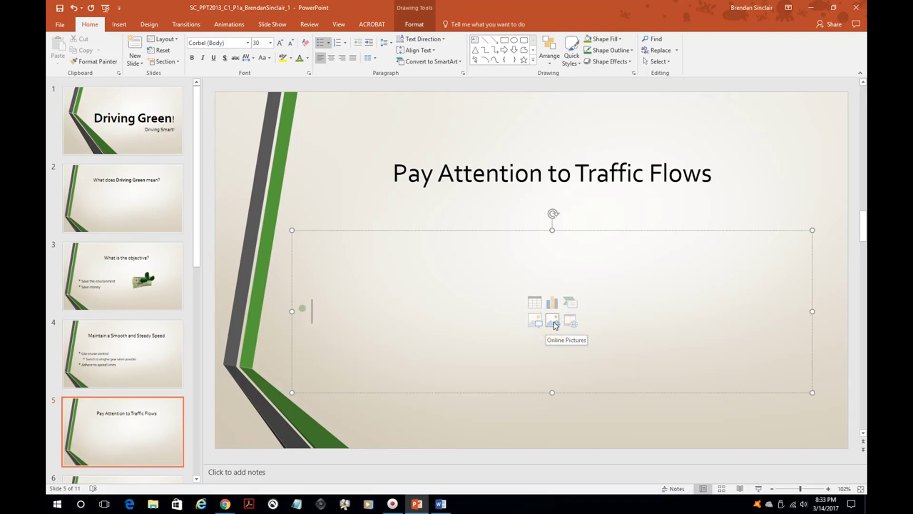
pyautogui.click(572, 323)
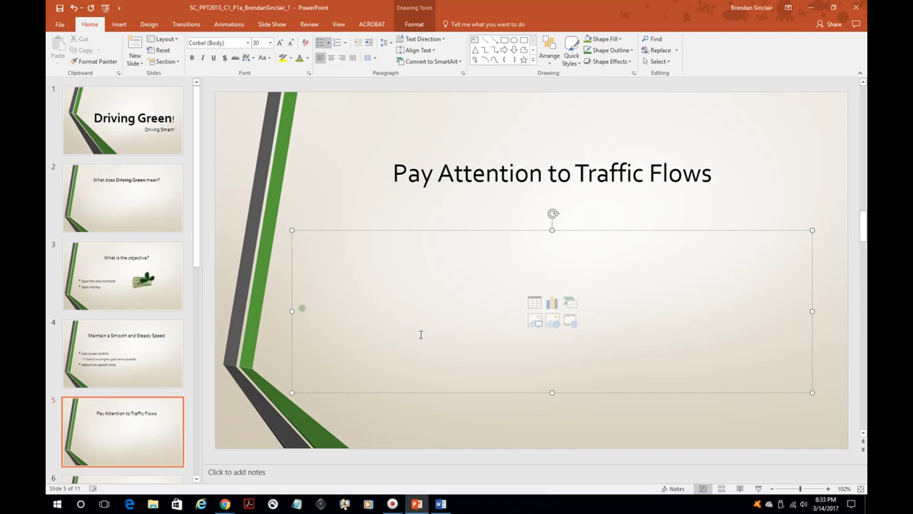
pyautogui.click(611, 336)
# Copy slide 3, What is the objective?, and paste a copy right after it
pyautogui.click(140, 283)
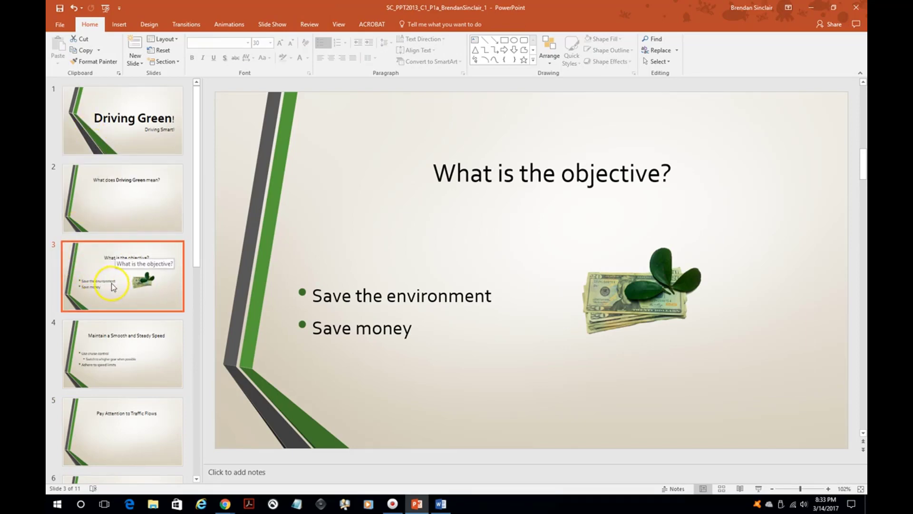
pyautogui.click(84, 52)
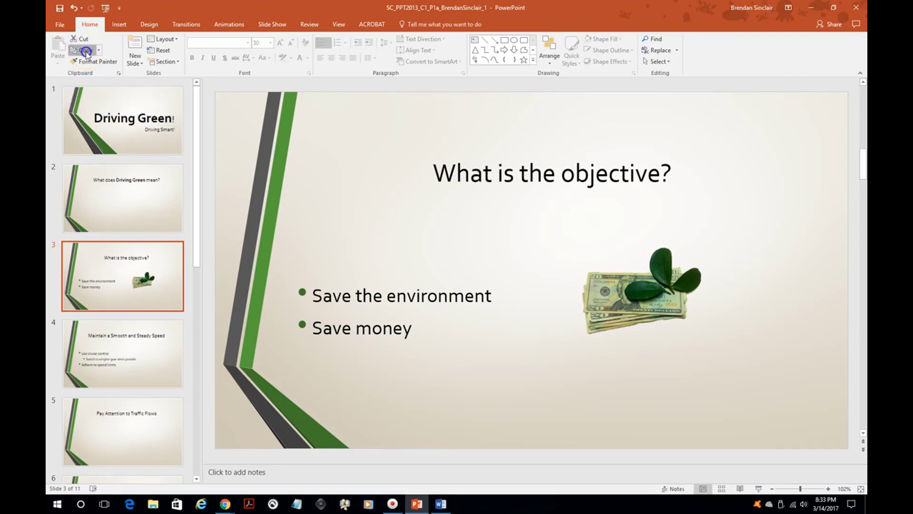
pyautogui.click(59, 57)
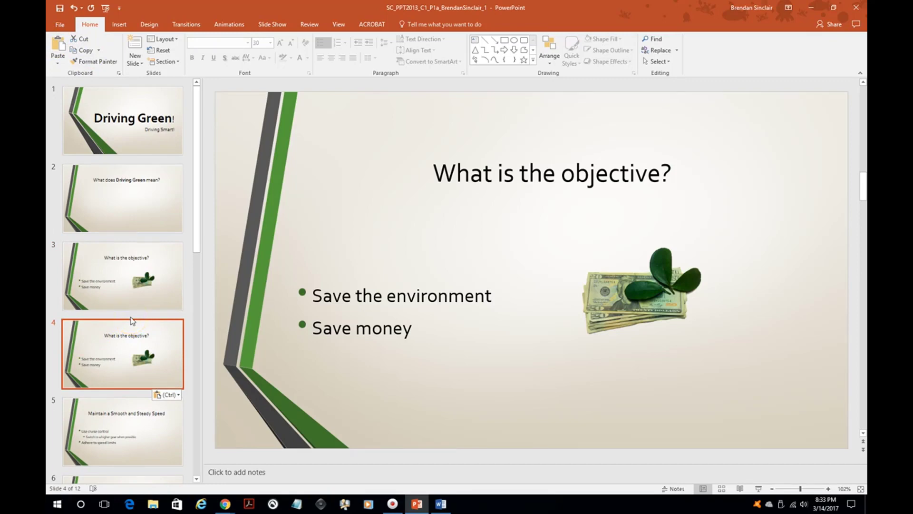
# Add another copy of the objective slide using New Slide > Duplicate Selected Slides
pyautogui.click(136, 63)
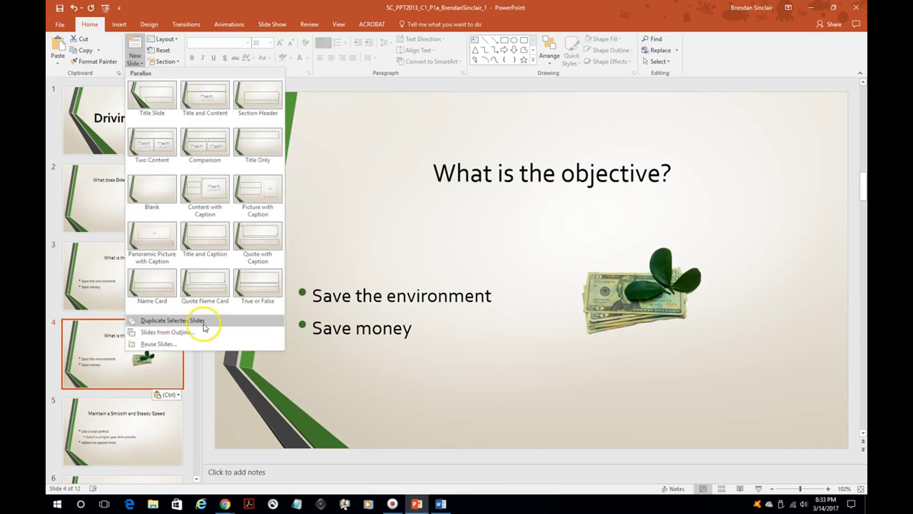
pyautogui.click(222, 321)
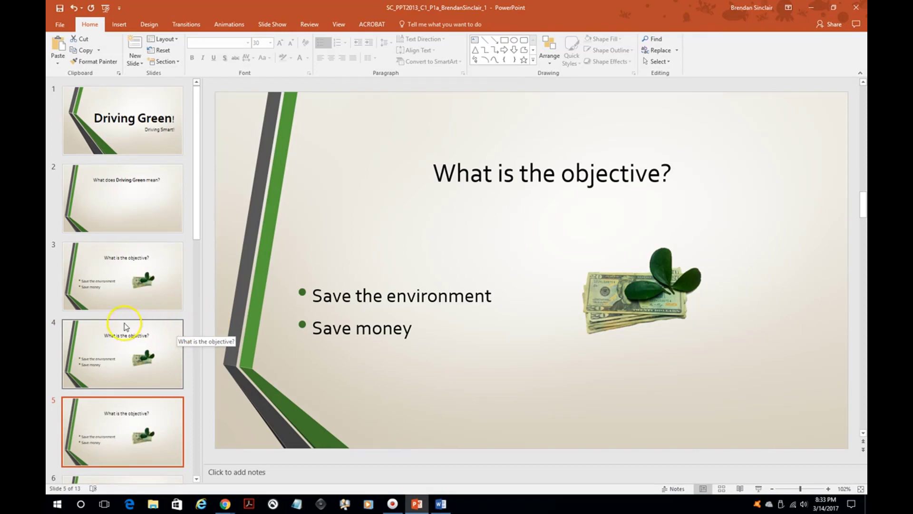
pyautogui.click(129, 370)
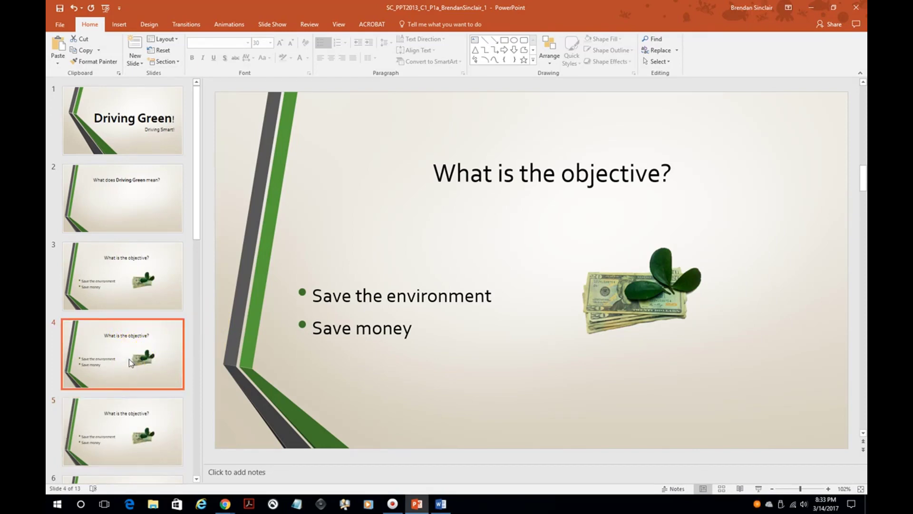
# Drag the slide 4 objective copy up in the Slides pane to become slide 2
pyautogui.click(144, 357)
pyautogui.moveTo(144, 357); pyautogui.dragTo(143, 190)
pyautogui.click(162, 314)
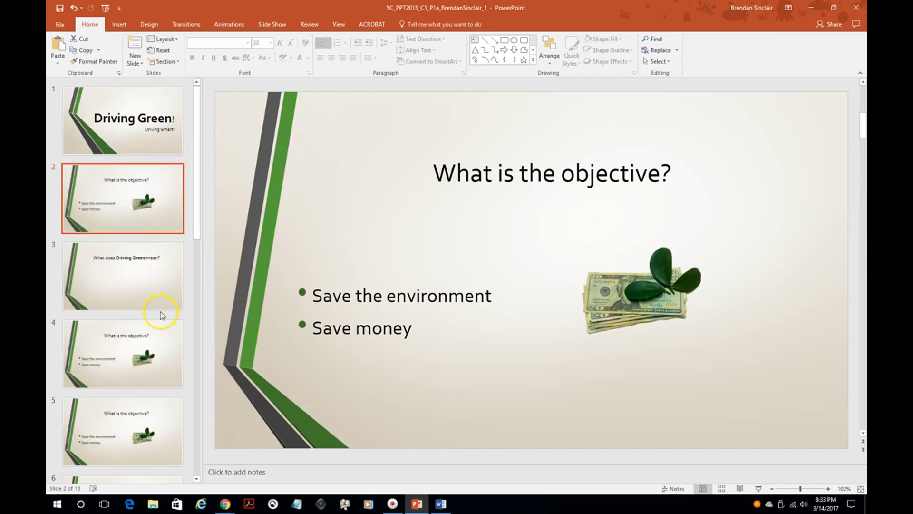